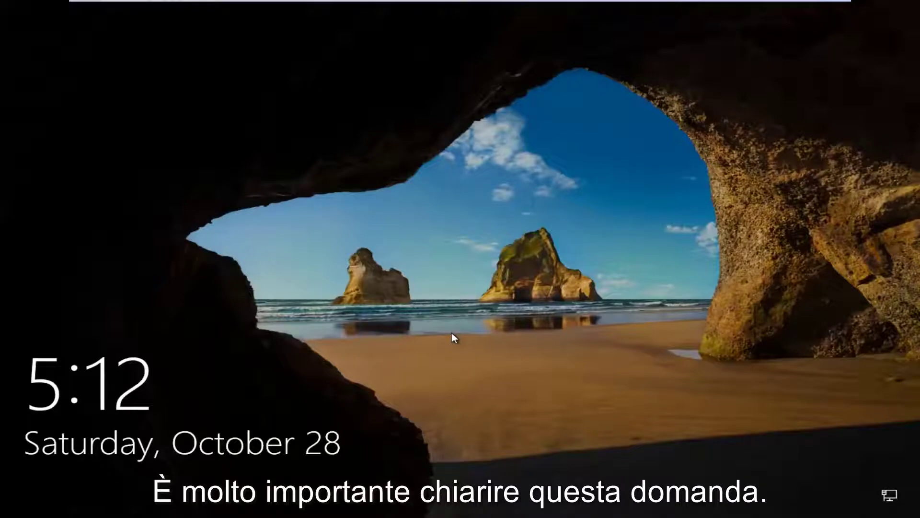
Sign in from the lock screen with the account password, correcting a mistyped attempt.
{"action": "left_click", "coordinate": [453, 342]}
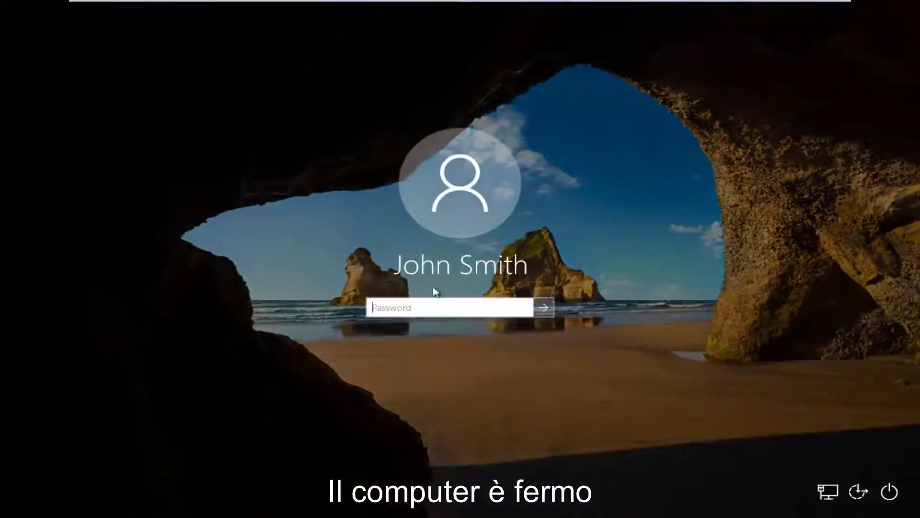
{"action": "type", "text": "****"}
{"action": "key", "text": "BackSpace"}
{"action": "key", "text": "BackSpace"}
{"action": "key", "text": "BackSpace"}
{"action": "key", "text": "BackSpace"}
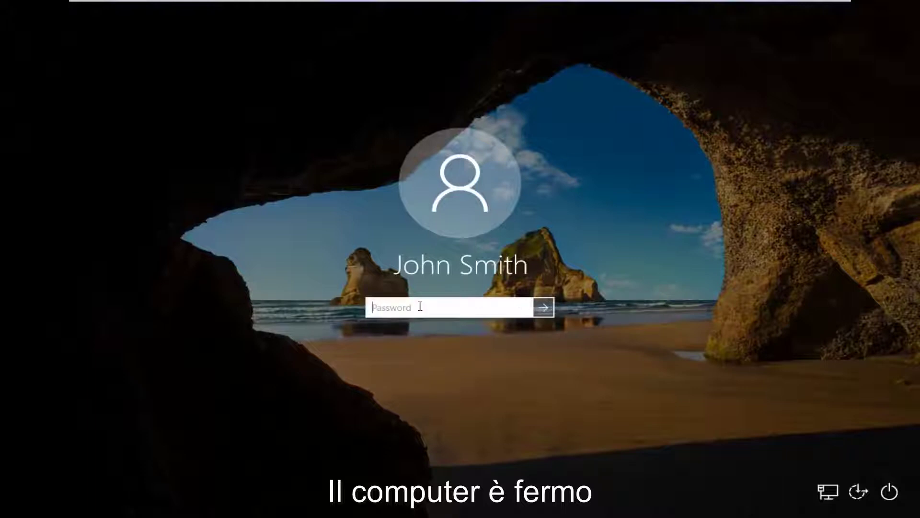
{"action": "type", "text": "********"}
{"action": "key", "text": "Return"}
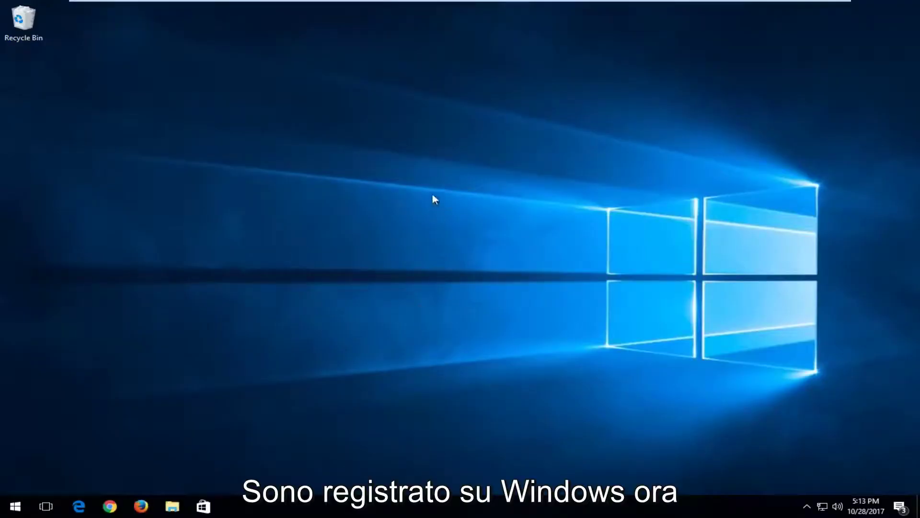
Search Start for 'user accounts' and open 'Add, edit, or remove other people' in Settings.
{"action": "left_click", "coordinate": [15, 506]}
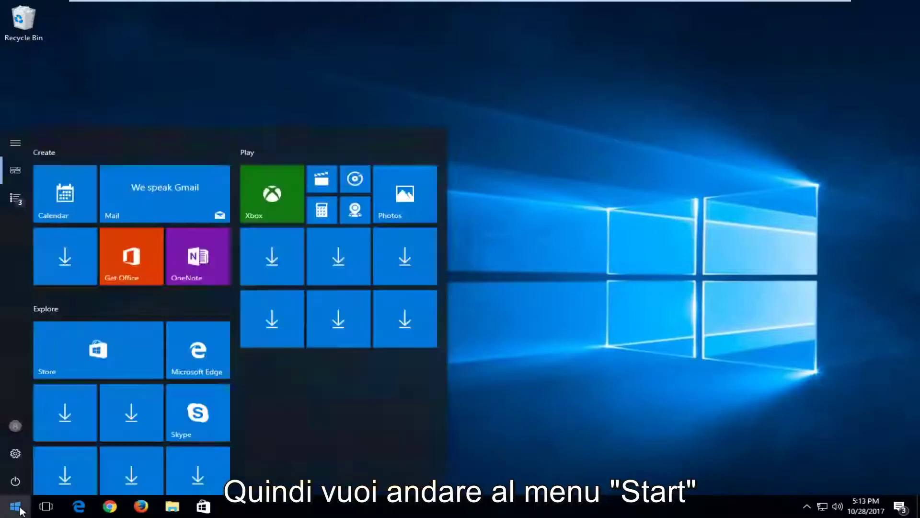
{"action": "type", "text": "user account"}
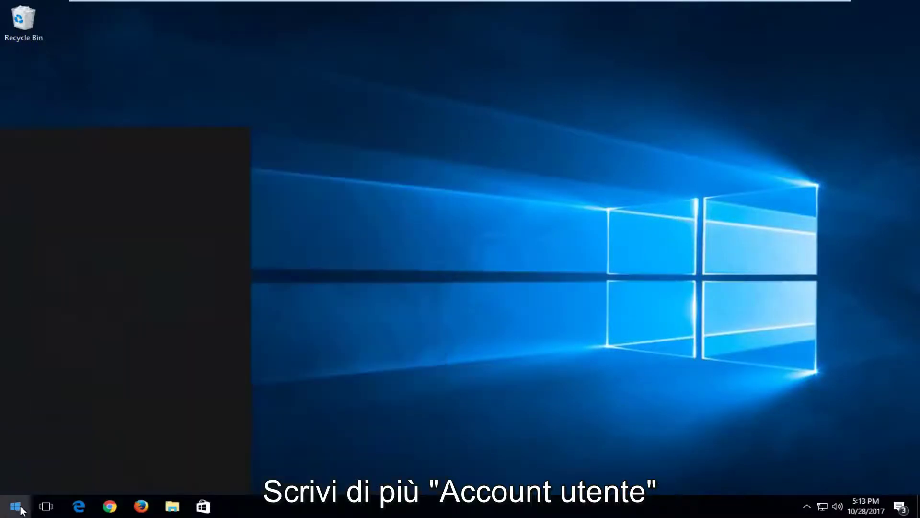
{"action": "type", "text": "s"}
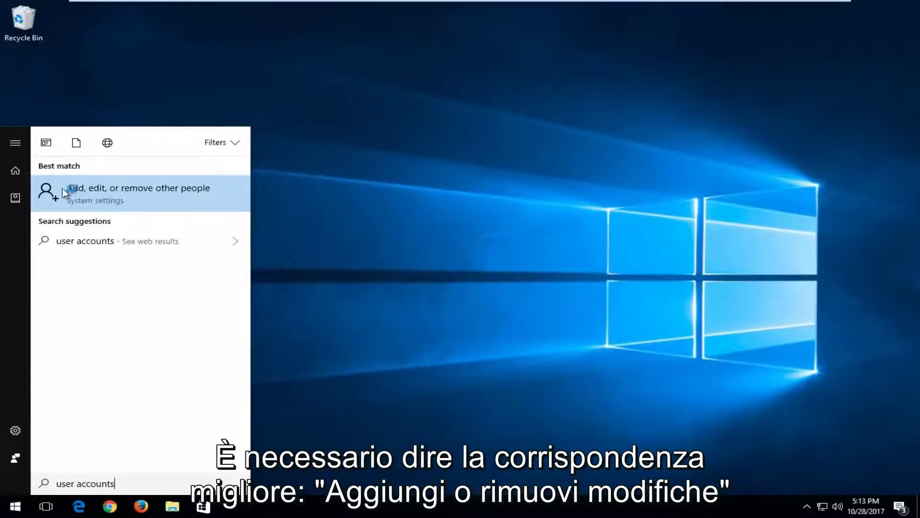
{"action": "left_click", "coordinate": [90, 194]}
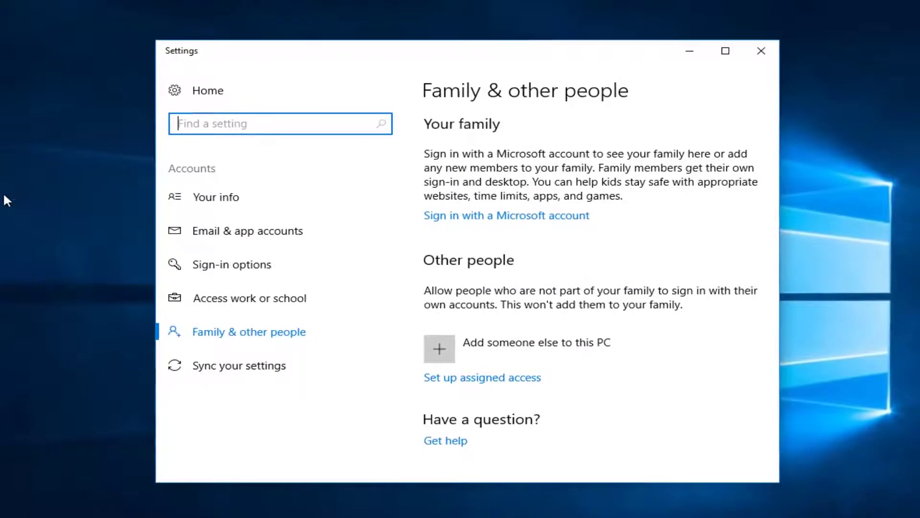
Scroll through the Family & other people page and dismiss the Game bar notification.
{"action": "scroll", "coordinate": [561, 180], "scroll_direction": "down", "scroll_amount": 1}
{"action": "scroll", "coordinate": [573, 219], "scroll_direction": "down", "scroll_amount": 3}
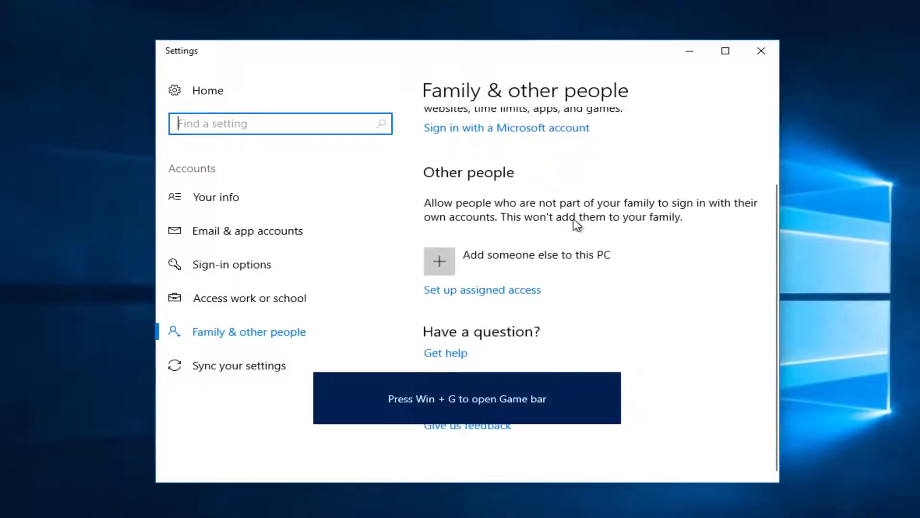
{"action": "scroll", "coordinate": [574, 219], "scroll_direction": "up", "scroll_amount": 3}
{"action": "scroll", "coordinate": [574, 227], "scroll_direction": "down", "scroll_amount": 2}
{"action": "scroll", "coordinate": [575, 228], "scroll_direction": "down", "scroll_amount": 1}
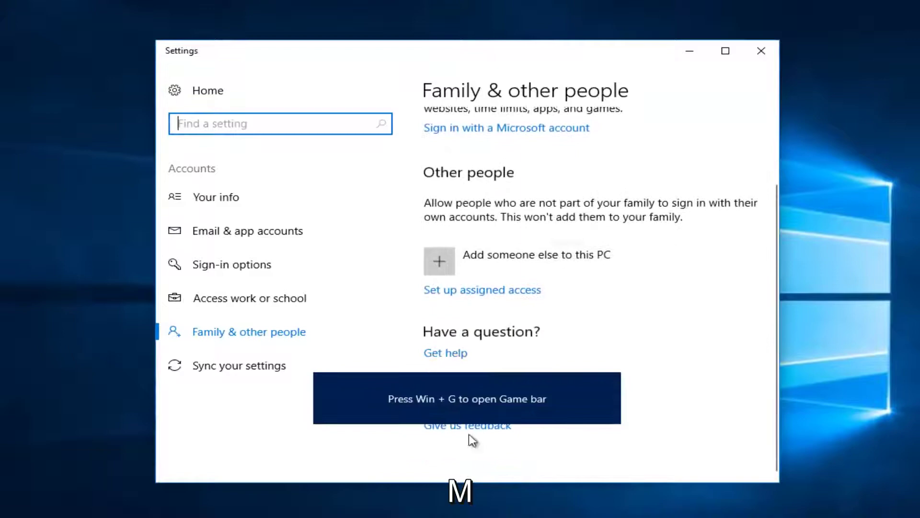
{"action": "left_click", "coordinate": [612, 382]}
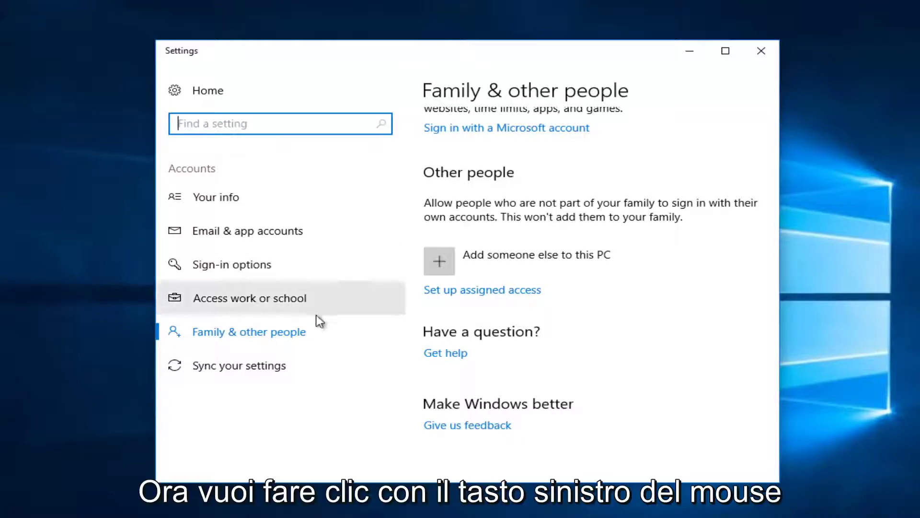
Set Require sign-in to Never under Sign-in options and close Settings.
{"action": "left_click", "coordinate": [231, 269]}
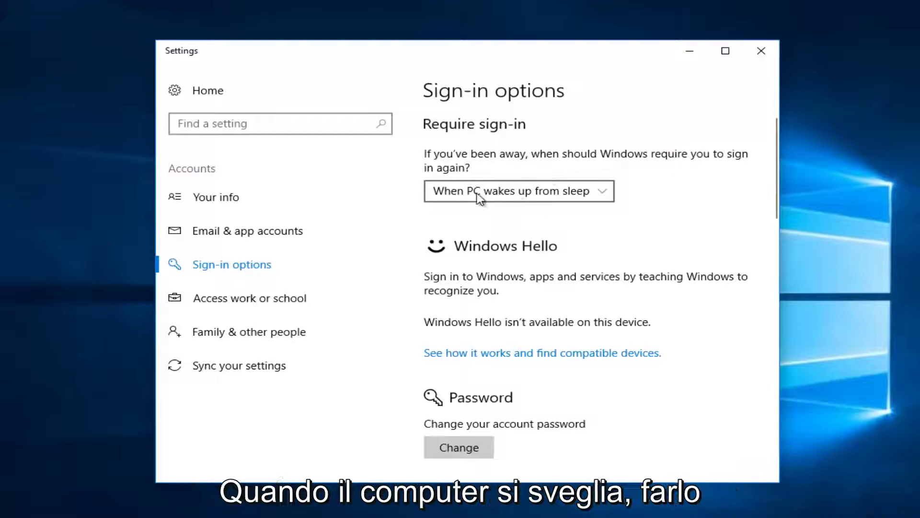
{"action": "left_click", "coordinate": [448, 191]}
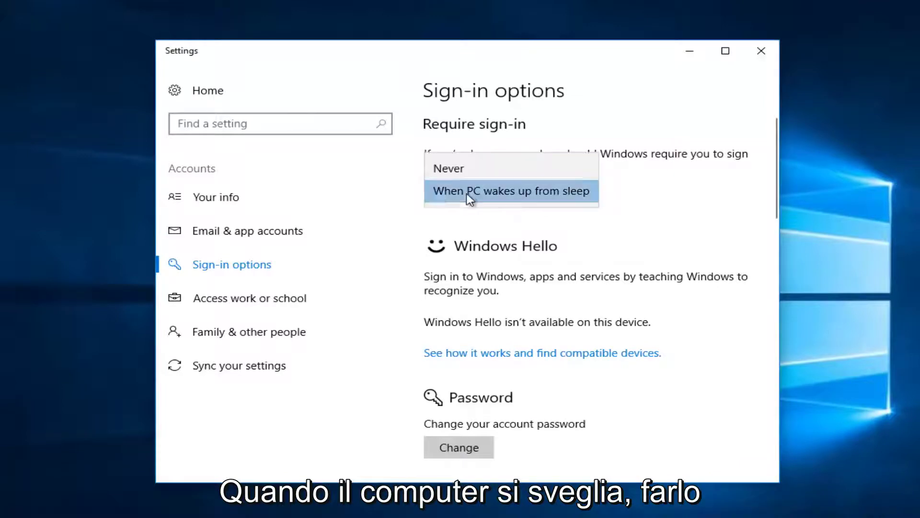
{"action": "left_click", "coordinate": [444, 168]}
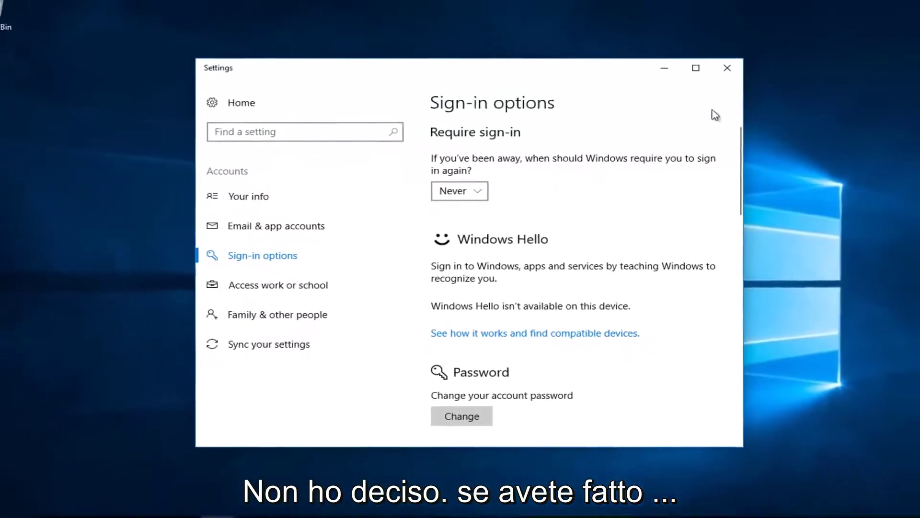
{"action": "left_click", "coordinate": [740, 61]}
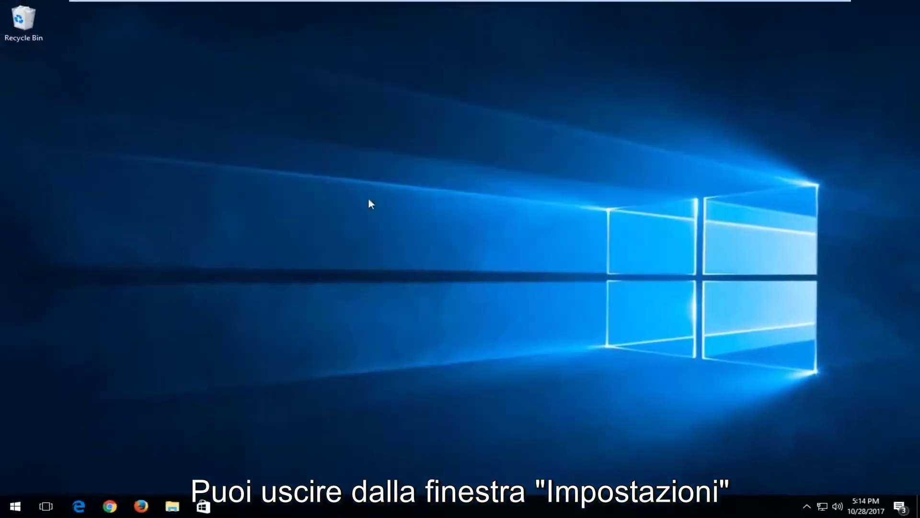
Run netplwiz from the Start search to bring up the User Accounts dialog.
{"action": "left_click", "coordinate": [5, 512]}
{"action": "type", "text": "ne"}
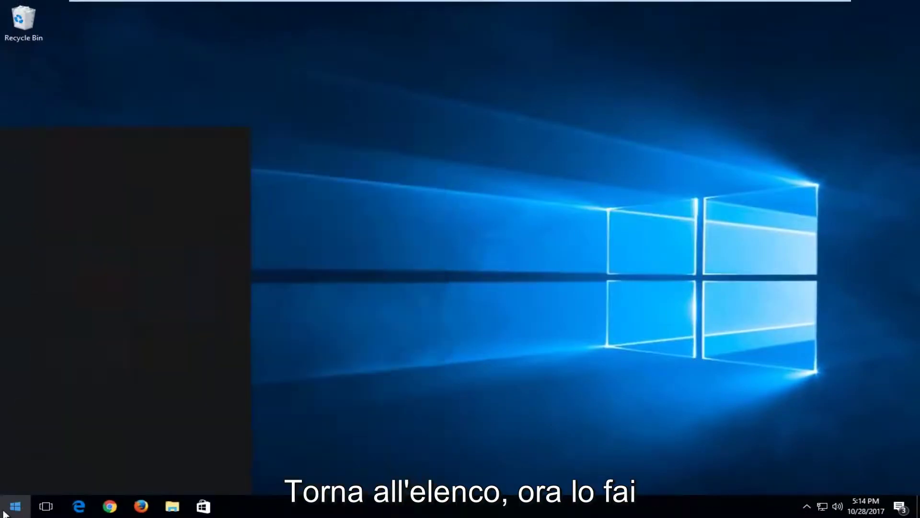
{"action": "type", "text": "tpl"}
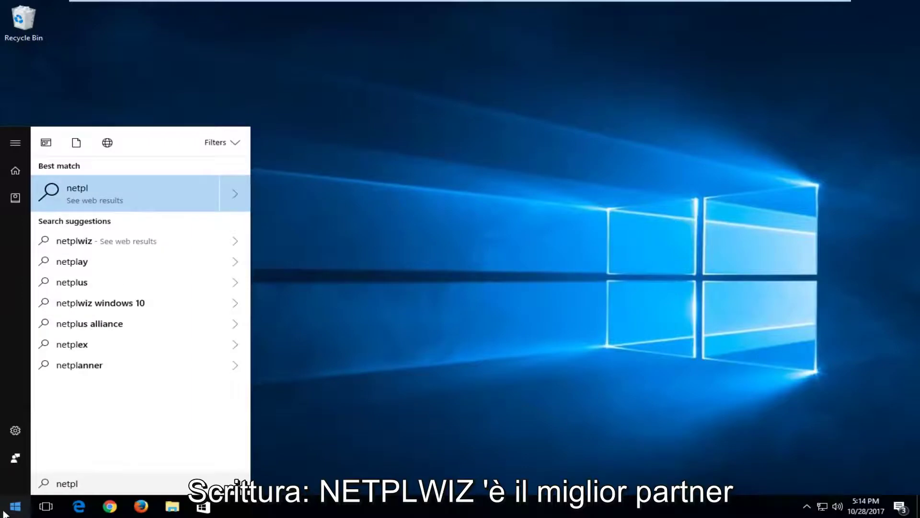
{"action": "type", "text": "wiz"}
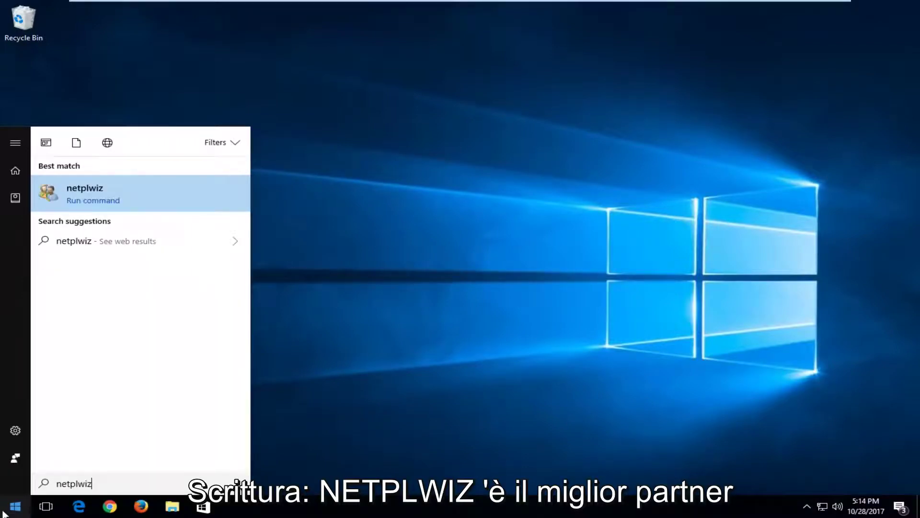
{"action": "left_click", "coordinate": [72, 189]}
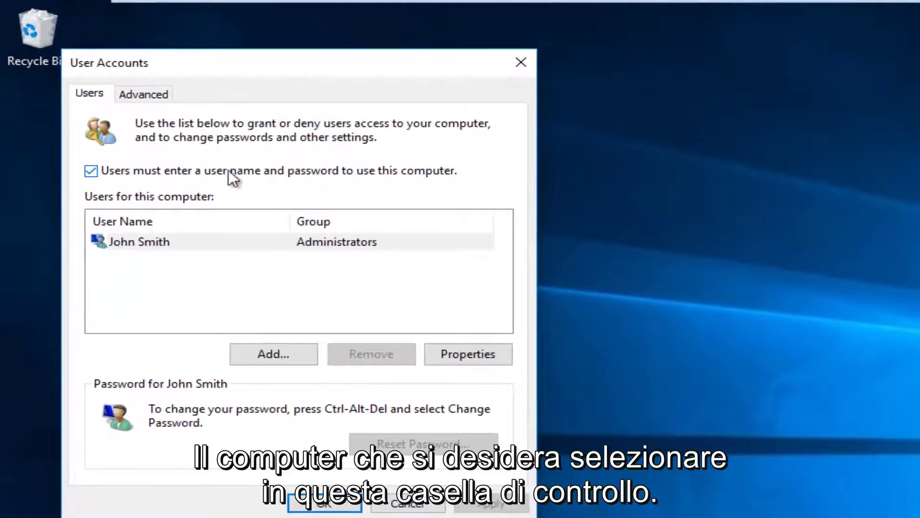
Uncheck 'Users must enter a user name and password', enter the account password twice, and confirm with OK.
{"action": "left_click", "coordinate": [93, 173]}
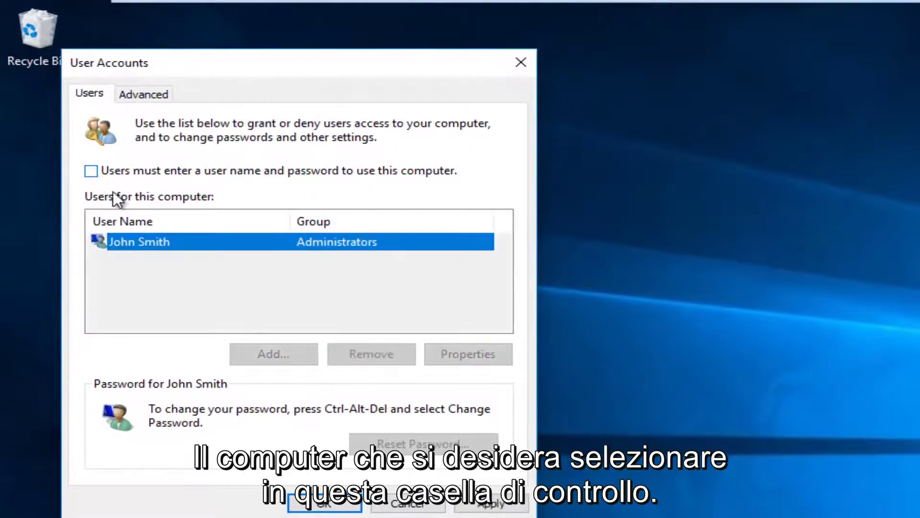
{"action": "left_click", "coordinate": [492, 504]}
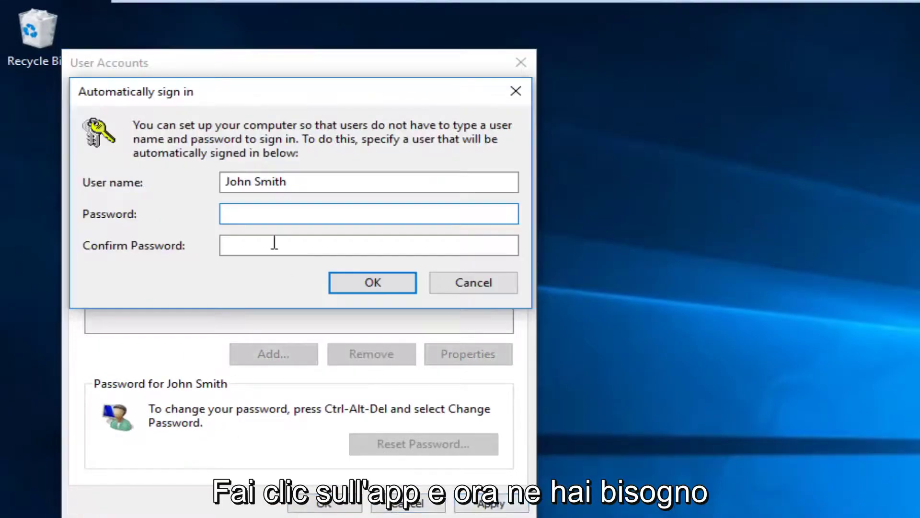
{"action": "type", "text": "•••••••"}
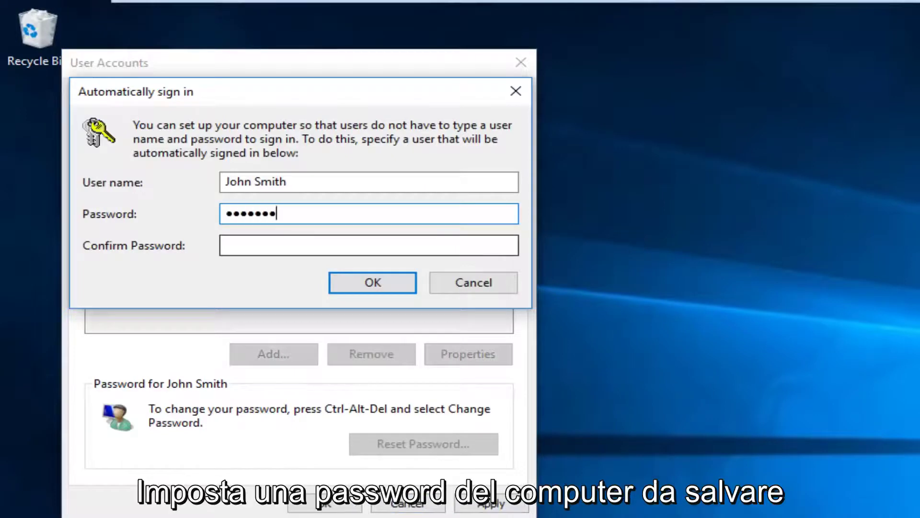
{"action": "type", "text": "••"}
{"action": "left_click", "coordinate": [228, 245]}
{"action": "type", "text": "••"}
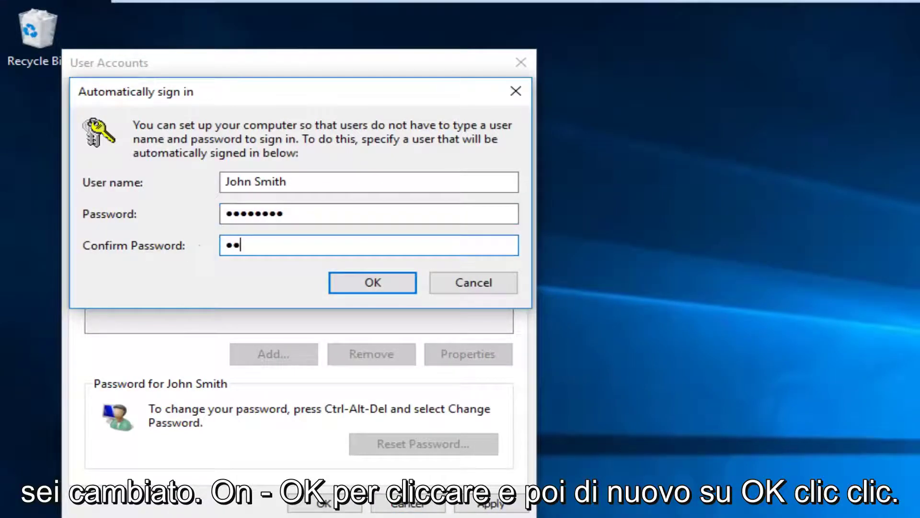
{"action": "type", "text": "•••••••"}
{"action": "left_click", "coordinate": [367, 288]}
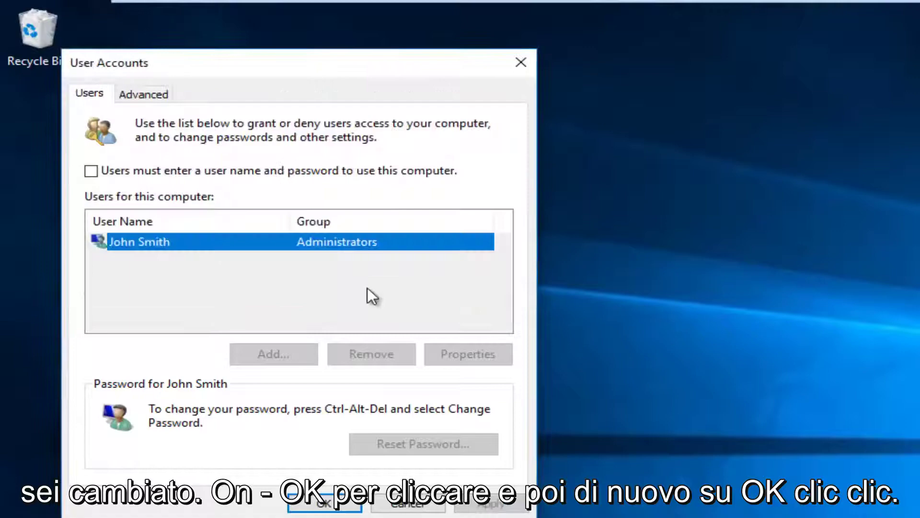
{"action": "left_click", "coordinate": [326, 502]}
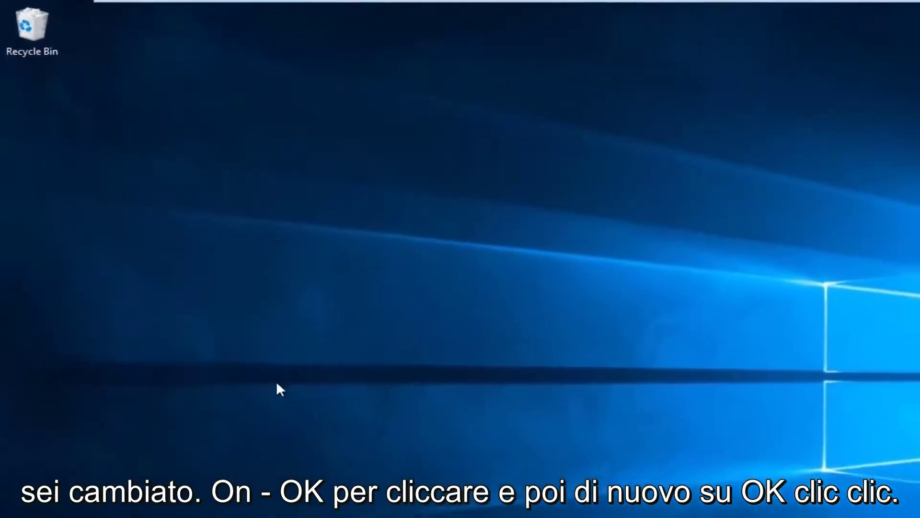
Restart the computer from the Start menu's power options.
{"action": "key", "text": "super"}
{"action": "left_click", "coordinate": [20, 504]}
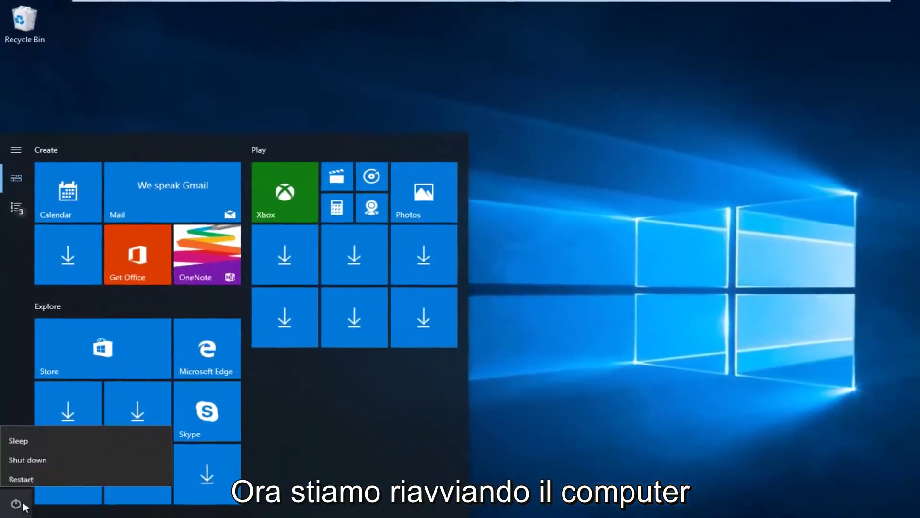
{"action": "left_click", "coordinate": [20, 479]}
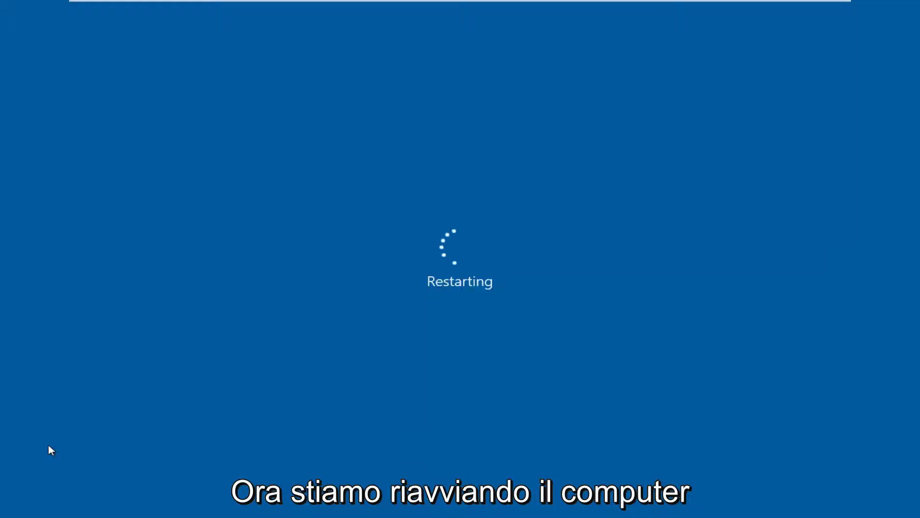